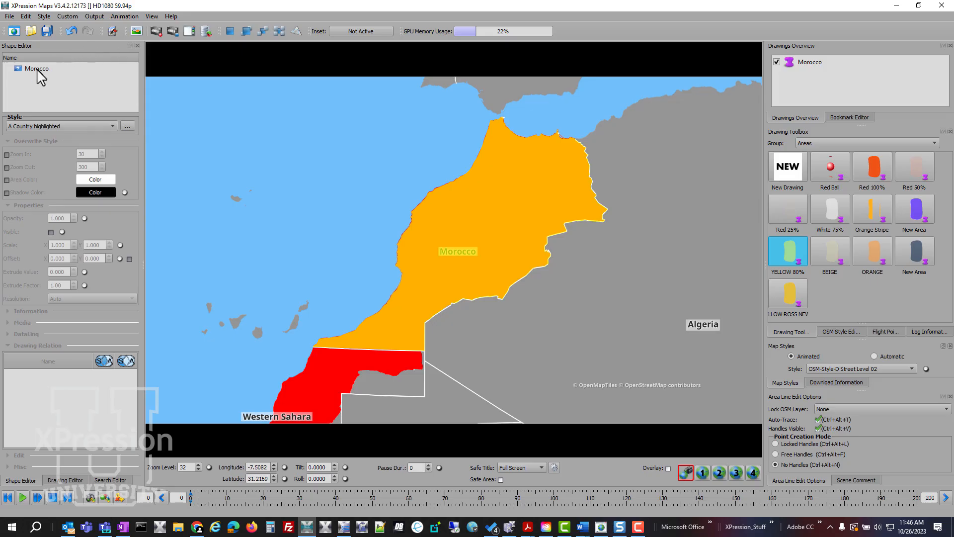
- Relate the Morocco shape to the Morocco drawing, enabling only the second of the two S/A drawing relation options
left_click(37, 70)
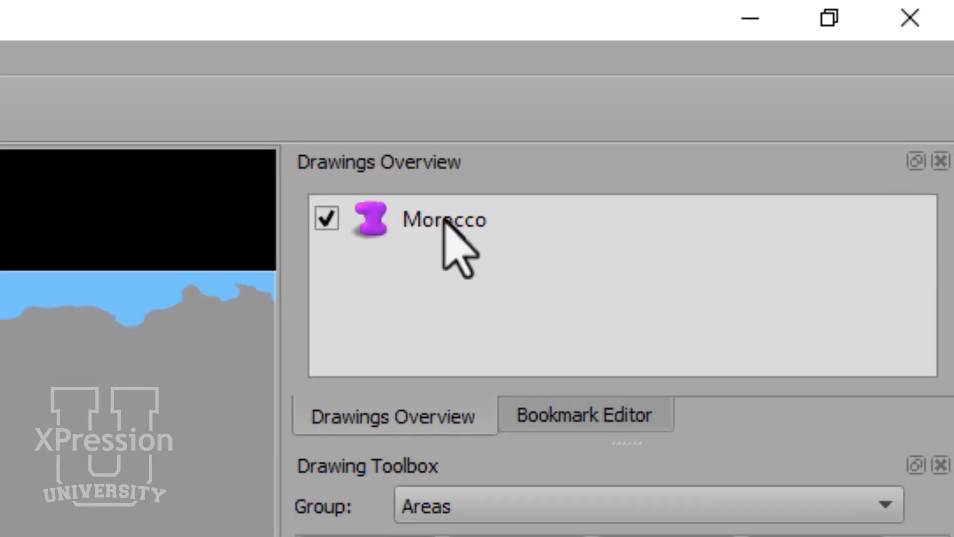
left_click_drag(751, 87, 171, 363)
mouse_move(663, 153)
left_mouse_down()
mouse_move(896, 102)
mouse_move(481, 221)
mouse_move(215, 270)
mouse_move(137, 241)
left_mouse_up()
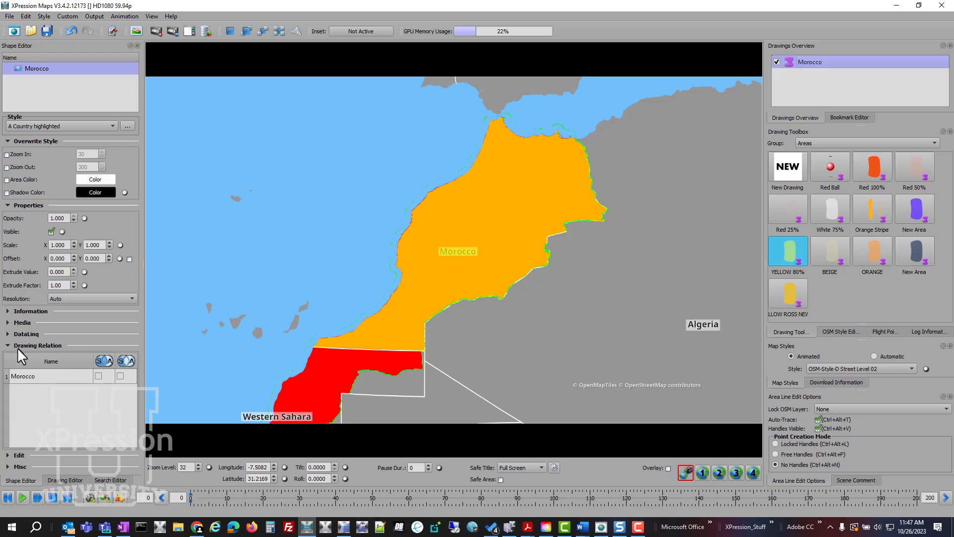
left_click(9, 347)
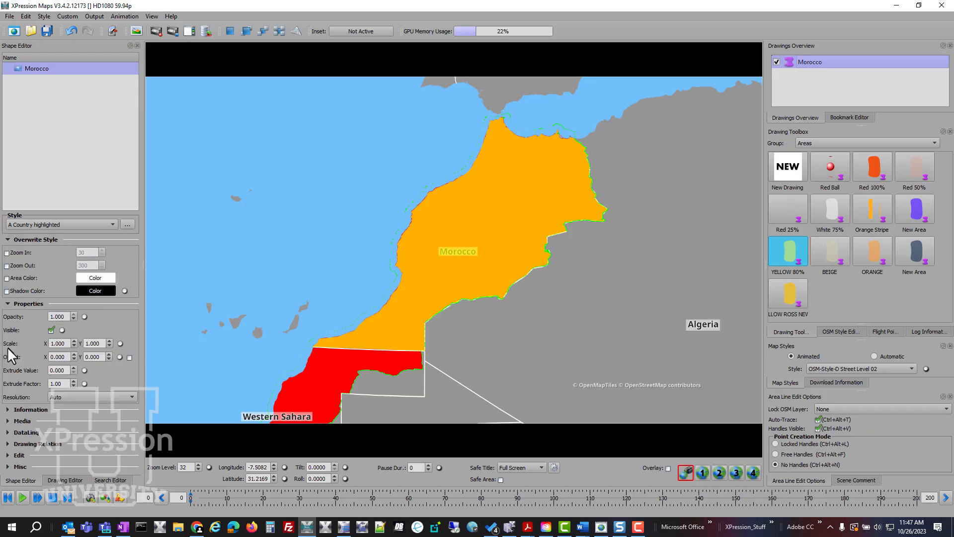
left_click(8, 444)
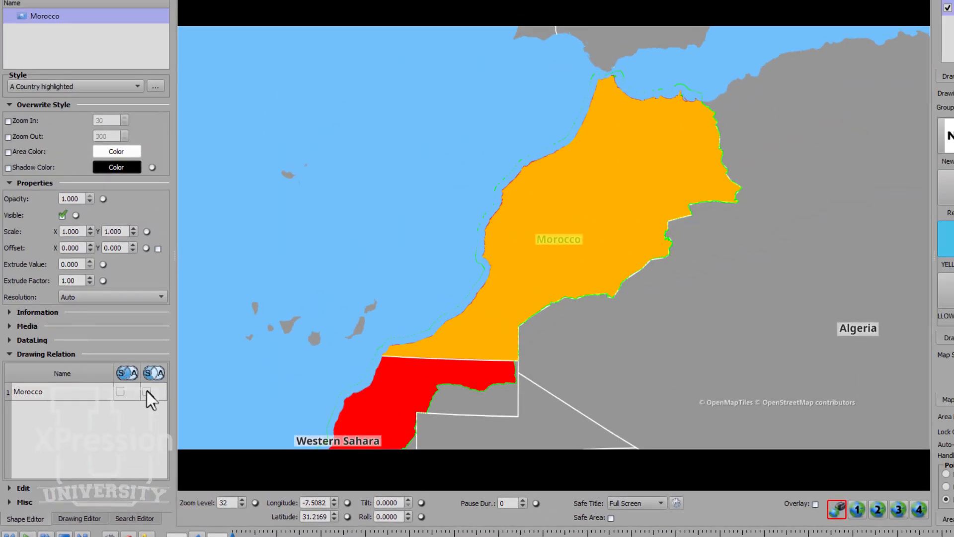
left_click(147, 391)
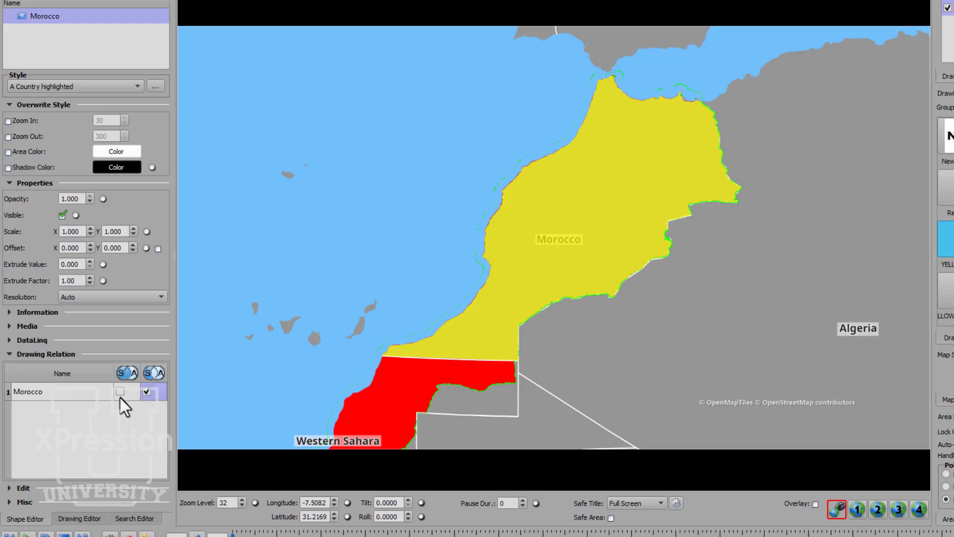
left_click(146, 391)
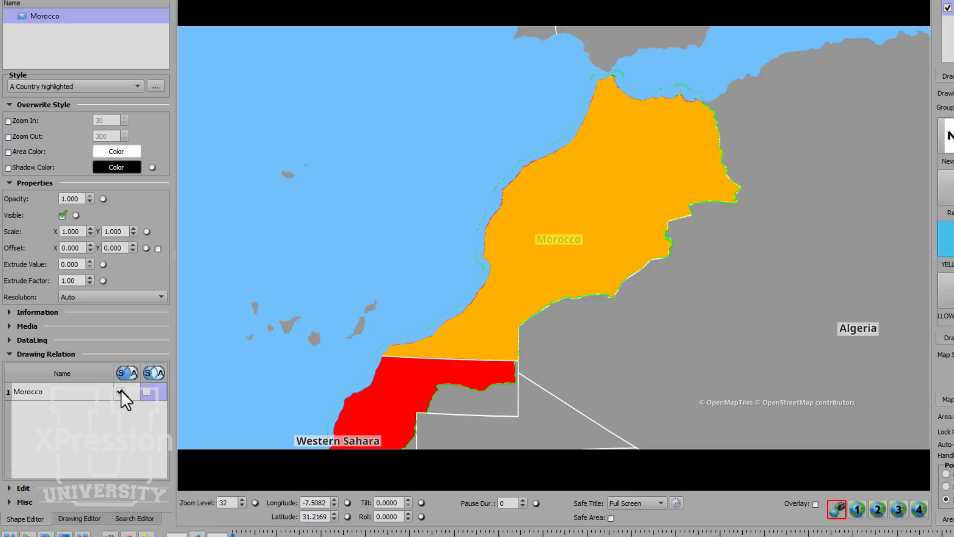
left_click(146, 391)
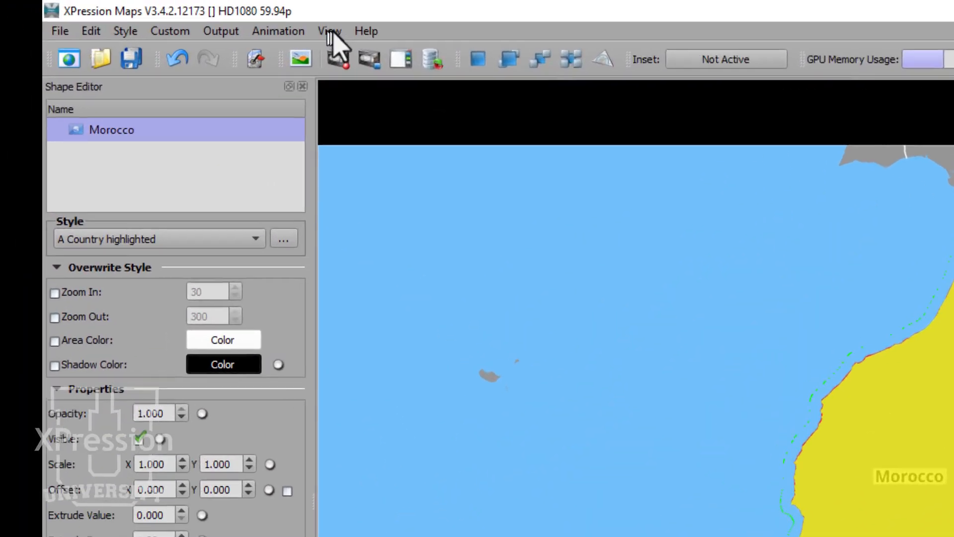
- Enable the User Predefined Objects view and bring it to the front
left_click(152, 17)
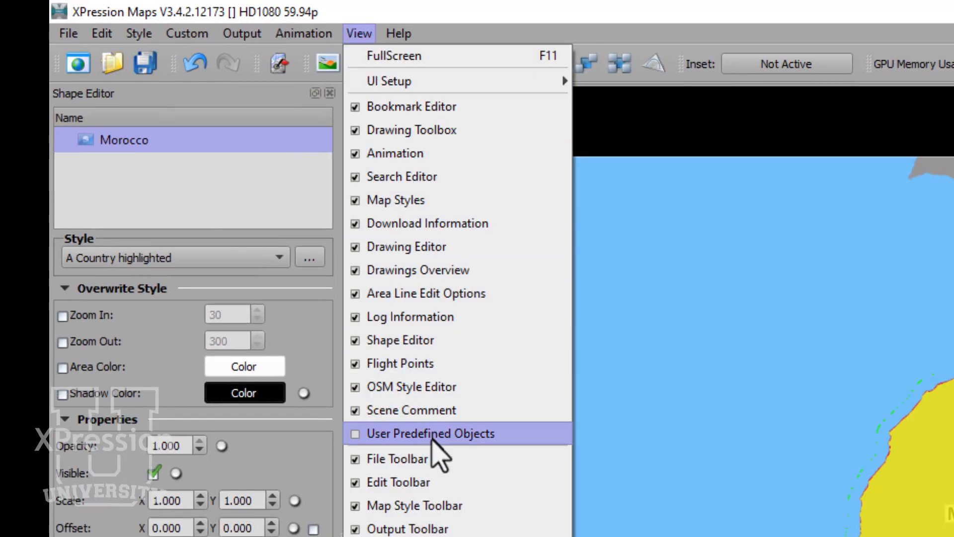
left_click(431, 433)
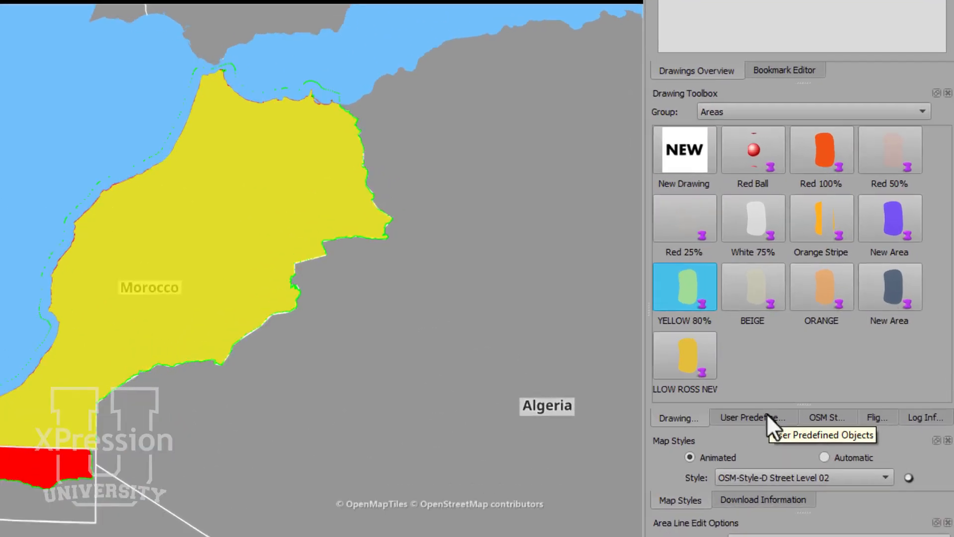
left_click(842, 329)
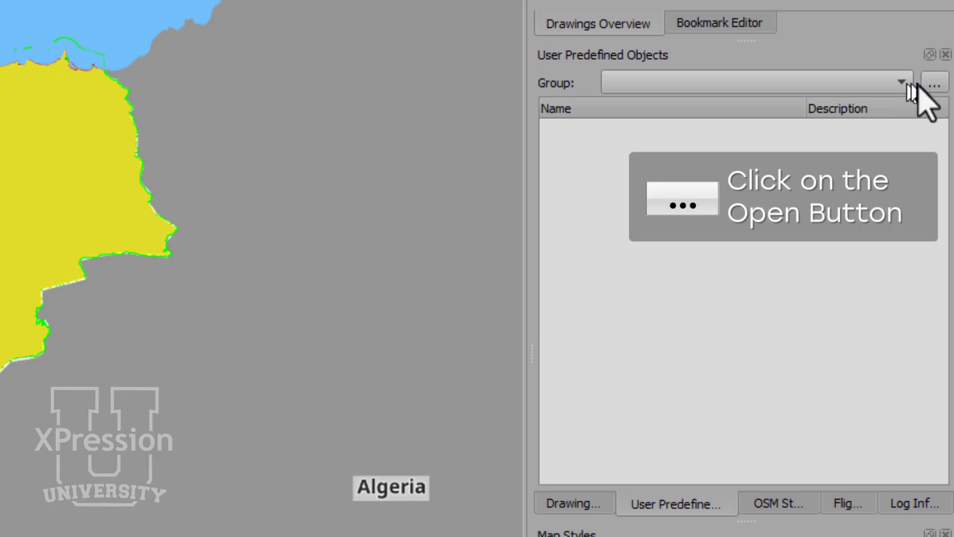
- Add a user predefined objects group named DISPUTED and make it the current group
left_click(934, 83)
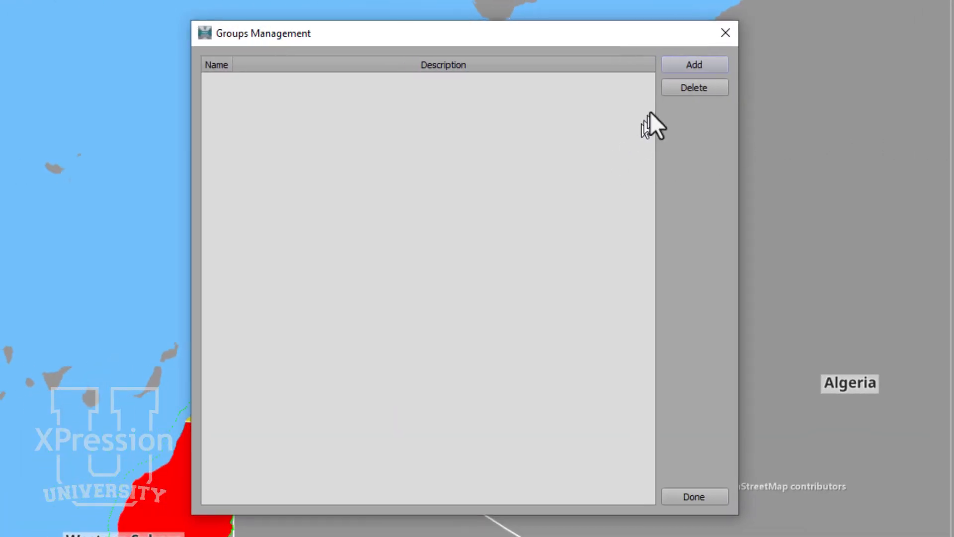
left_click(690, 65)
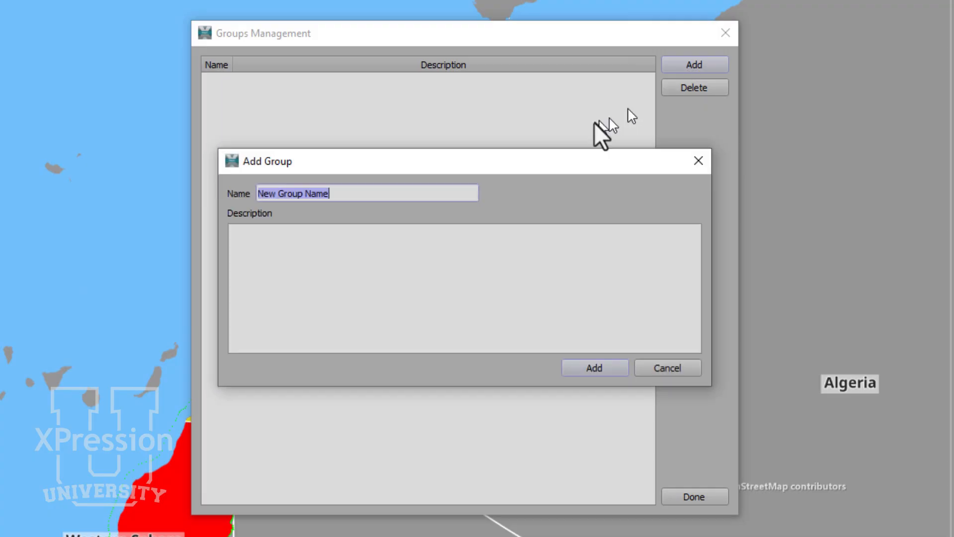
type("DISPUTED")
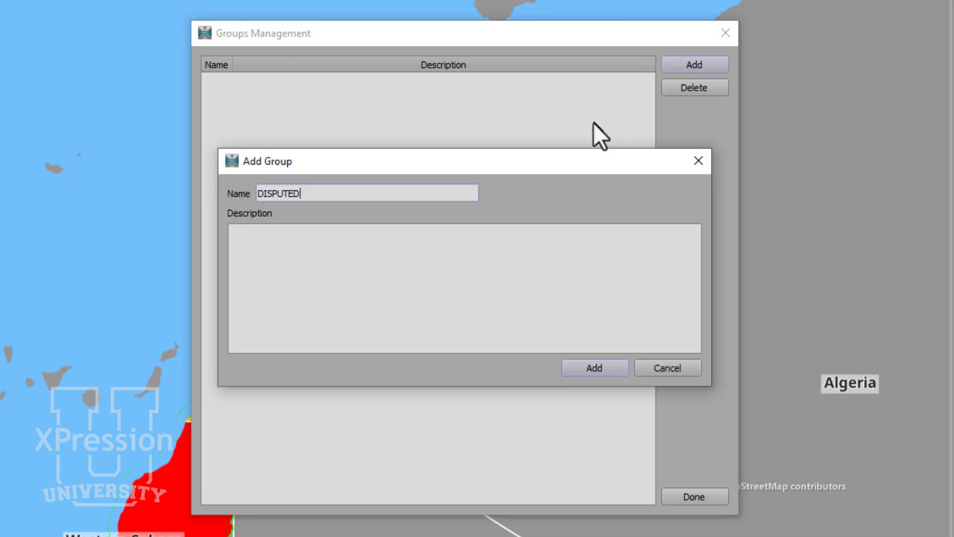
key("Return")
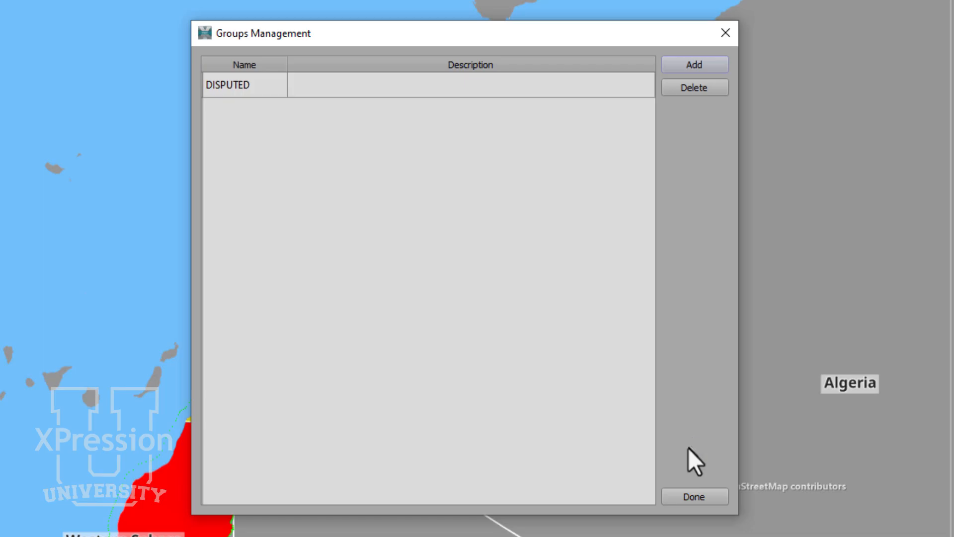
left_click(689, 497)
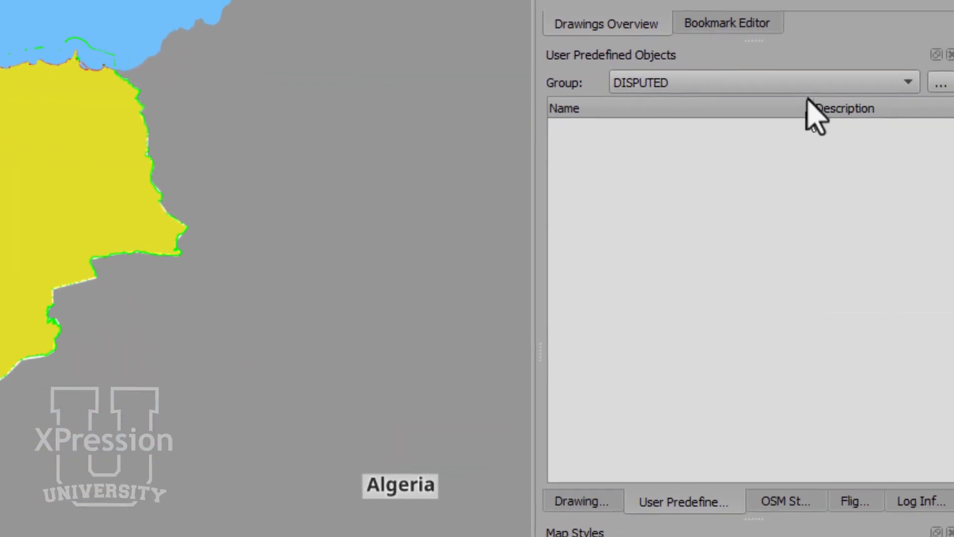
left_click(806, 88)
left_click(809, 99)
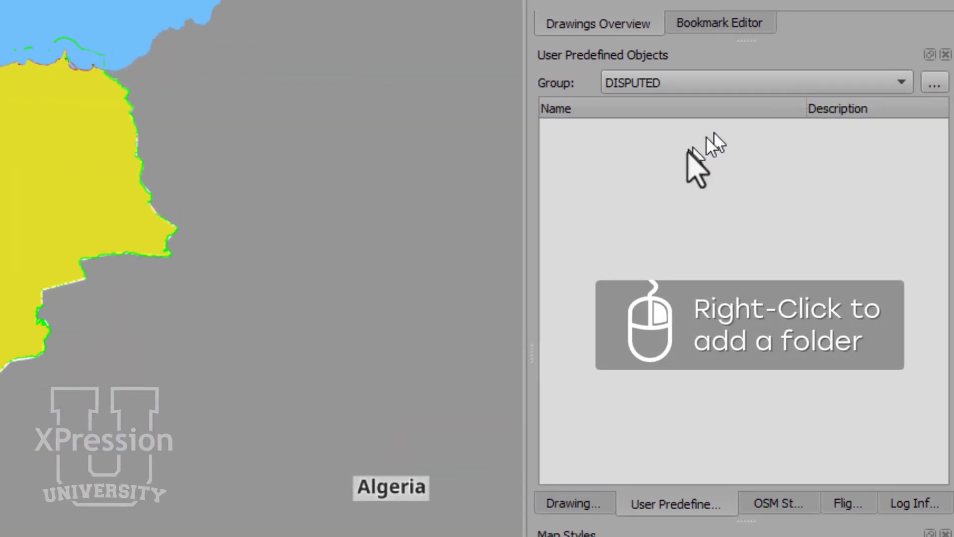
- Add a folder named "Morrocco Modfied" to the DISPUTED group
right_click(665, 149)
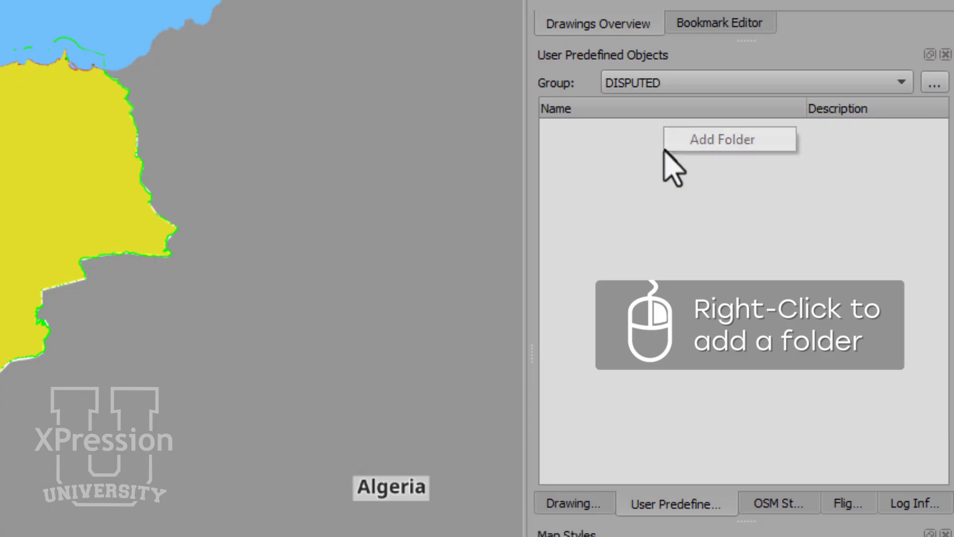
left_click(678, 142)
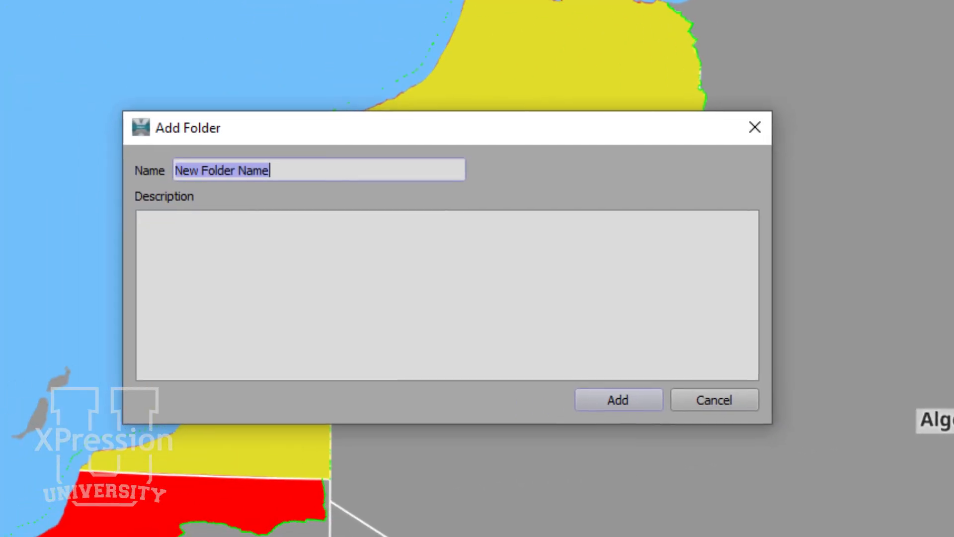
type("Morr")
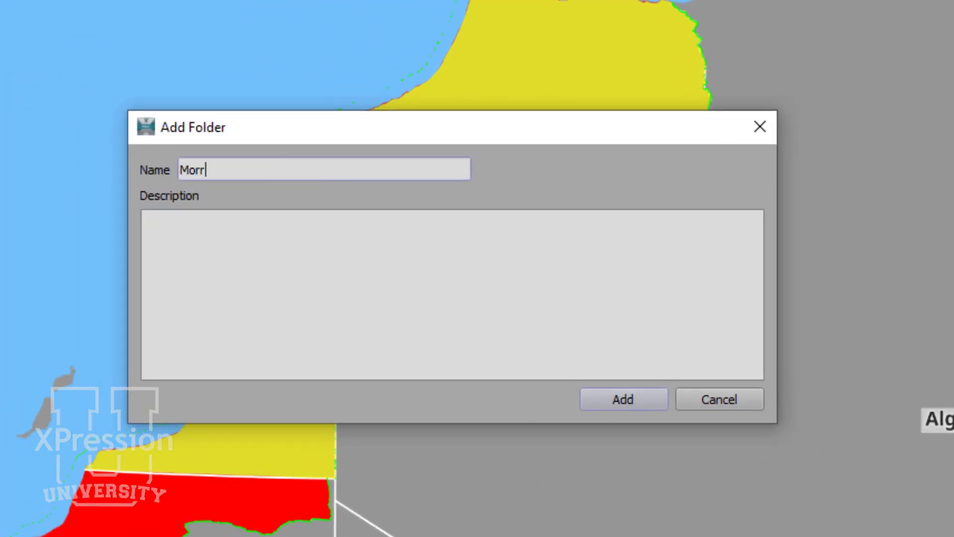
type("occo Modfie")
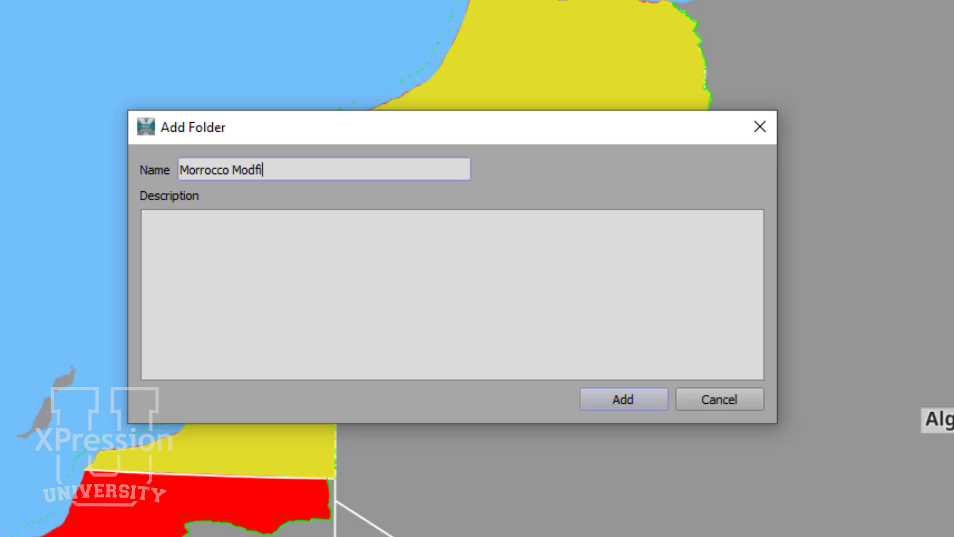
type("d")
key("Return")
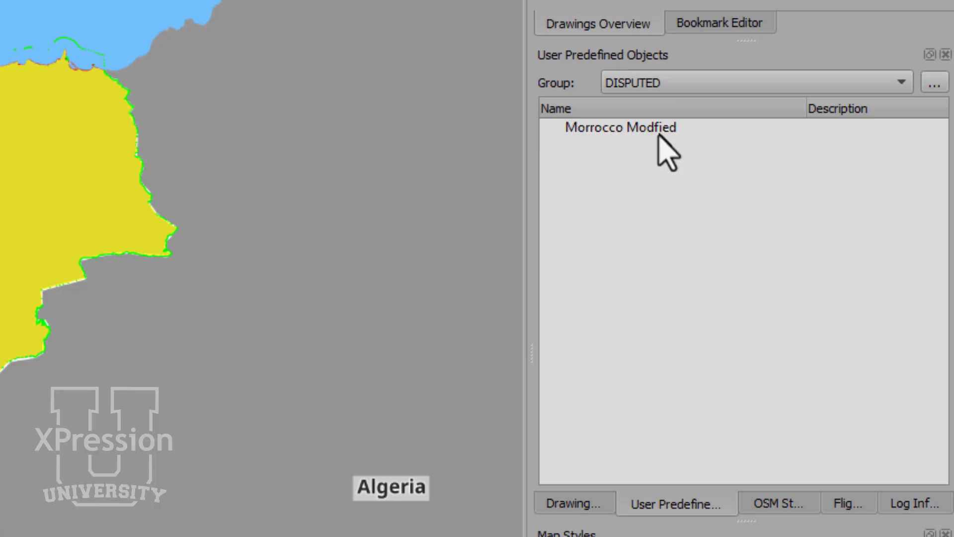
- Start adding the Morocco drawing as a user predefined object in the Morrocco Modfied folder
left_click(658, 133)
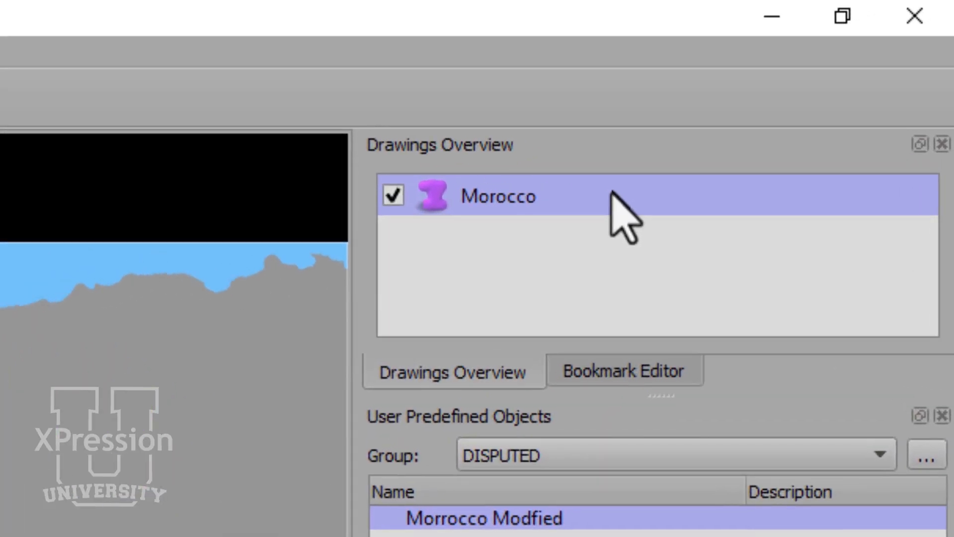
left_click_drag(674, 159, 683, 417)
mouse_move(622, 420)
left_mouse_down()
mouse_move(622, 461)
mouse_move(616, 427)
left_mouse_up()
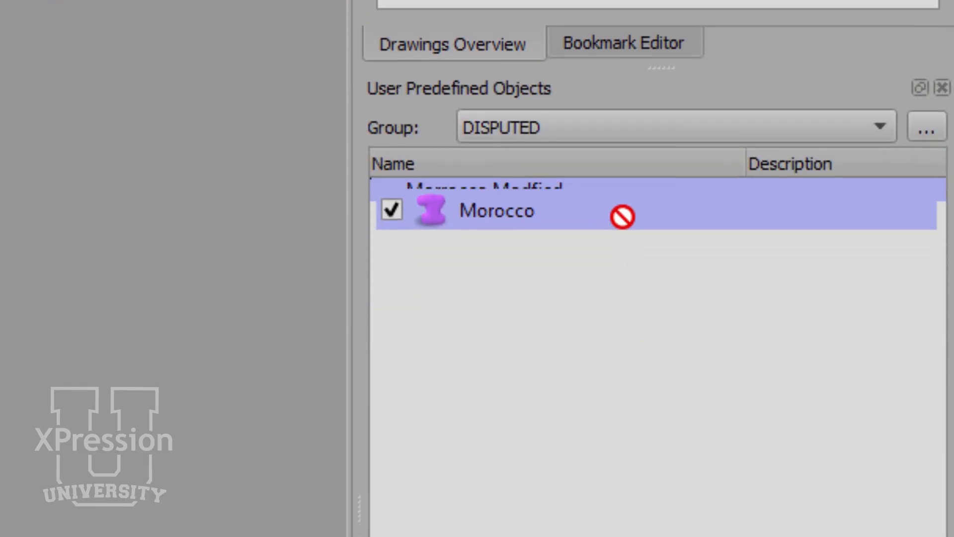
left_click_drag(616, 182, 616, 182)
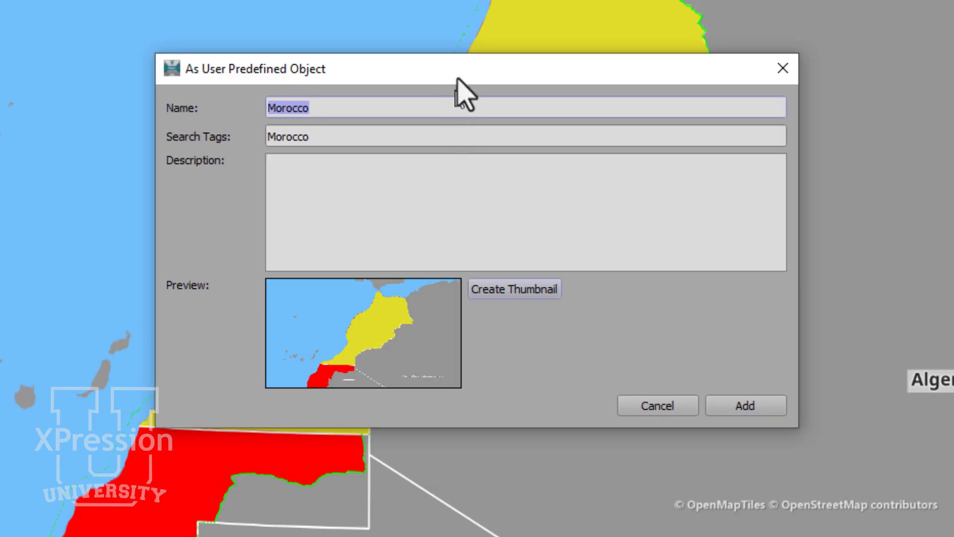
- Describe the predefined object as "Modified Morrocco Shape", create its thumbnail and add it to the folder
left_click(447, 136)
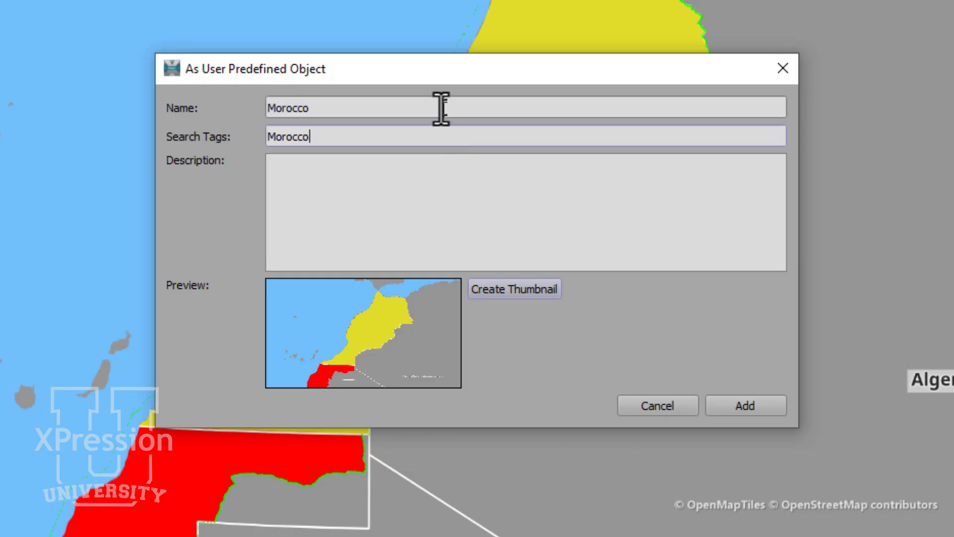
left_click(360, 220)
type("Modified Morroc")
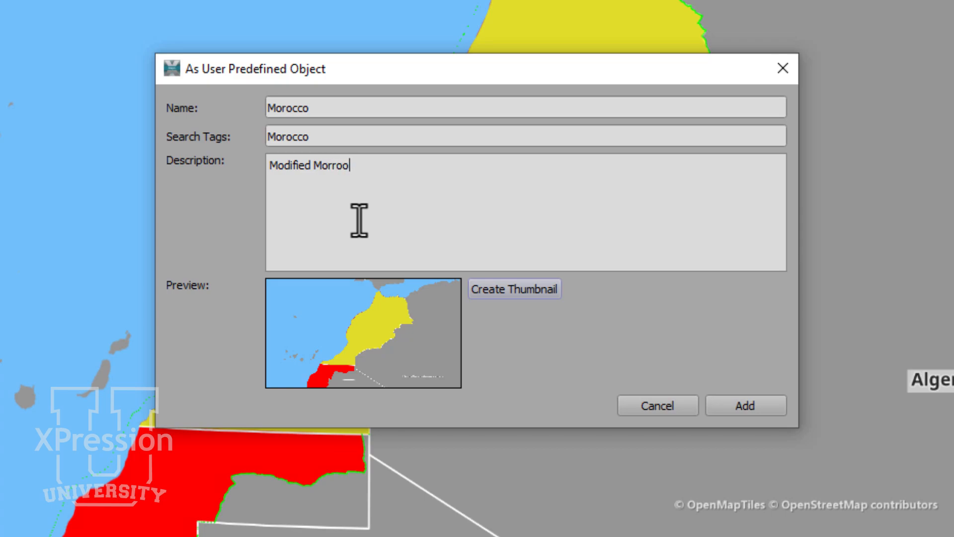
key("BackSpace")
type("cco Shape")
left_click(494, 291)
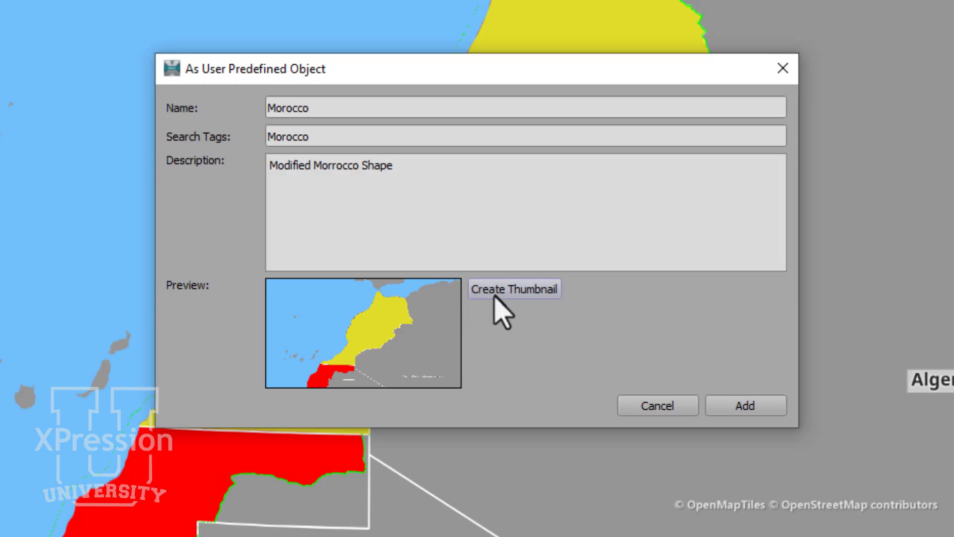
left_click(728, 409)
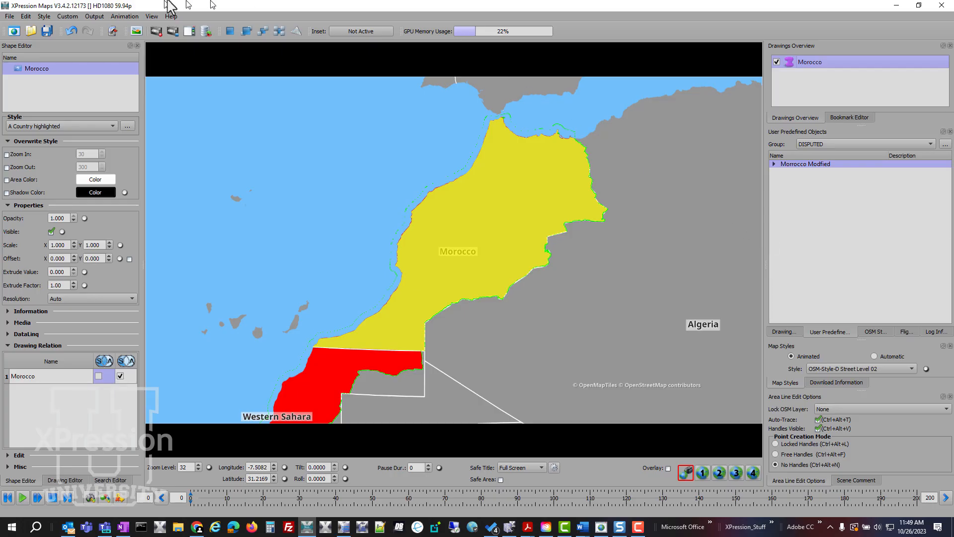
- Open scene template management and add a user predefined objects folder named Disputed to the Morning News group
left_click(96, 17)
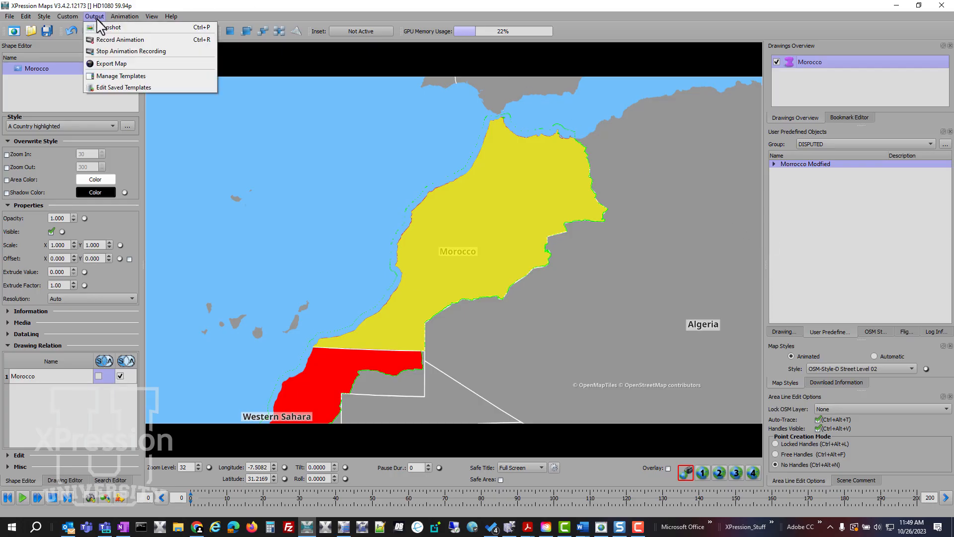
left_click(119, 77)
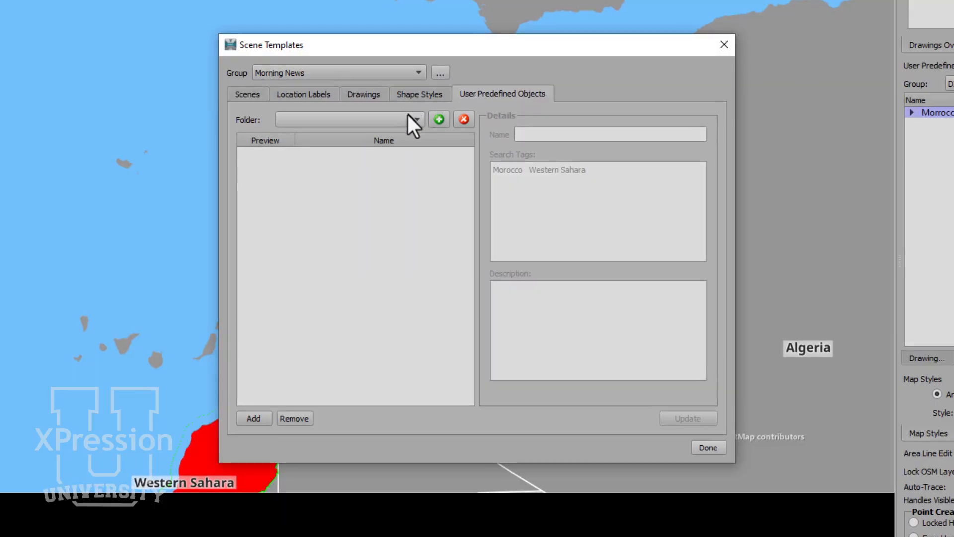
left_click(438, 120)
type("Disputed")
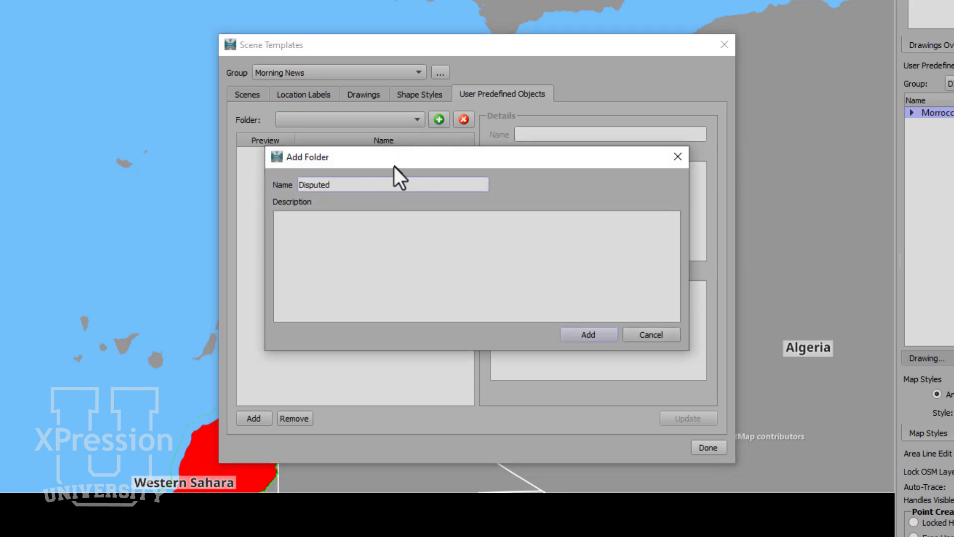
left_click(576, 334)
- Add the Morocco object from the DISPUTED group's Morrocco Modfied folder to the Disputed template folder and finish managing templates
left_click(254, 417)
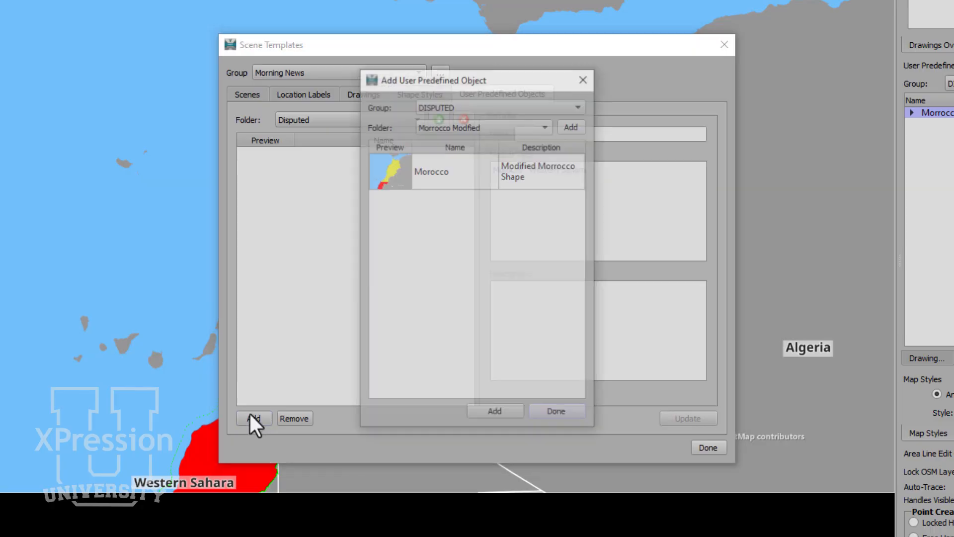
left_click(436, 179)
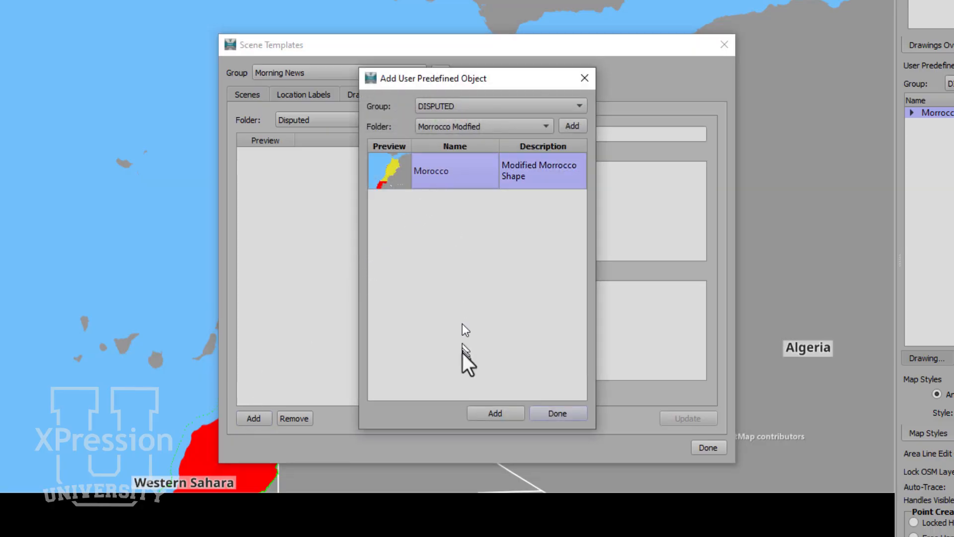
left_click(507, 410)
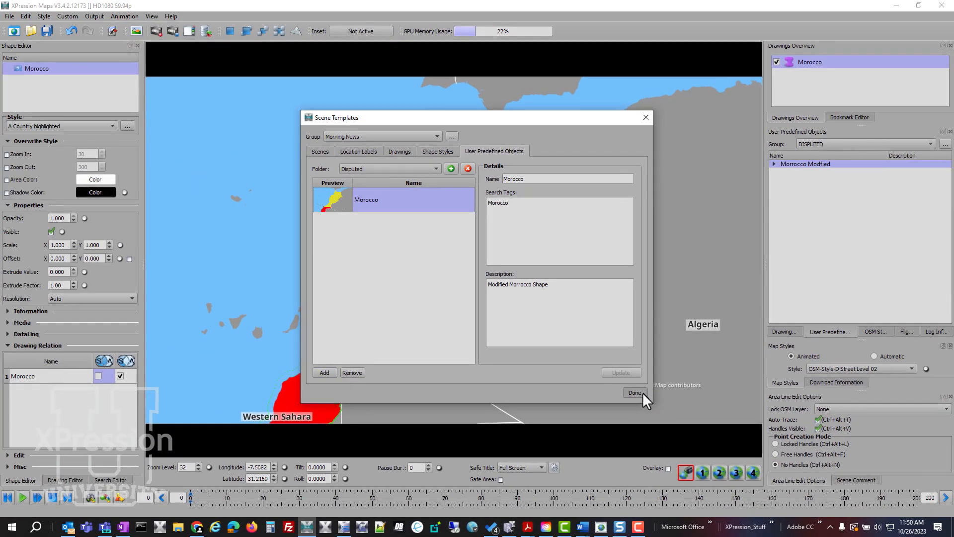
left_click(634, 392)
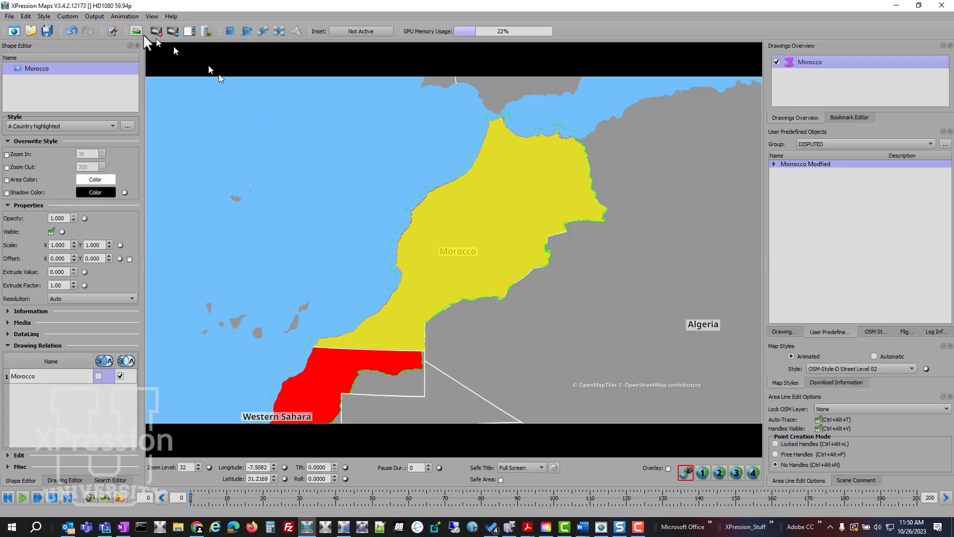
- Start a new scene without saving the changes to the current one
left_click(15, 31)
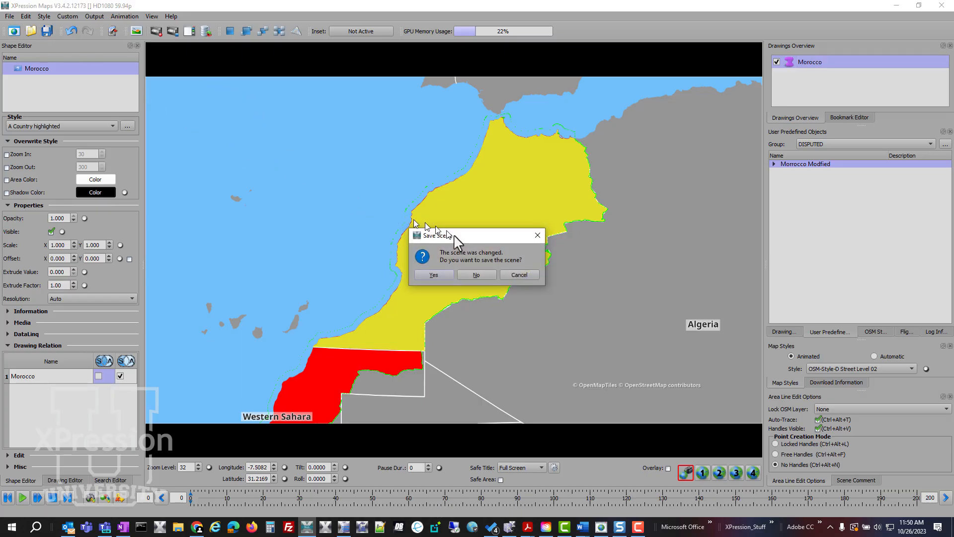
left_click(476, 274)
left_click_drag(520, 241, 691, 153)
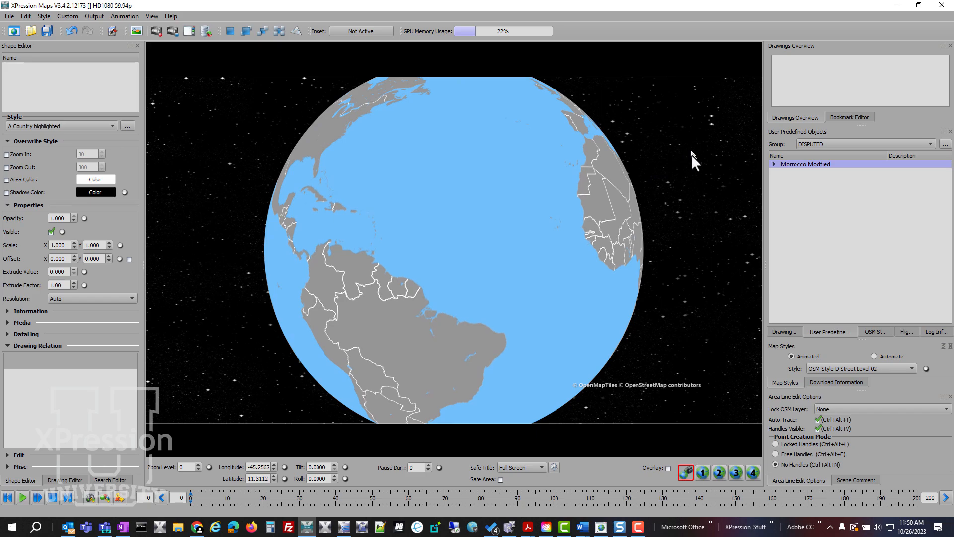
- Place the Morrocco Modfied predefined object on the globe and bring Morocco into view
left_click_drag(810, 167, 604, 187)
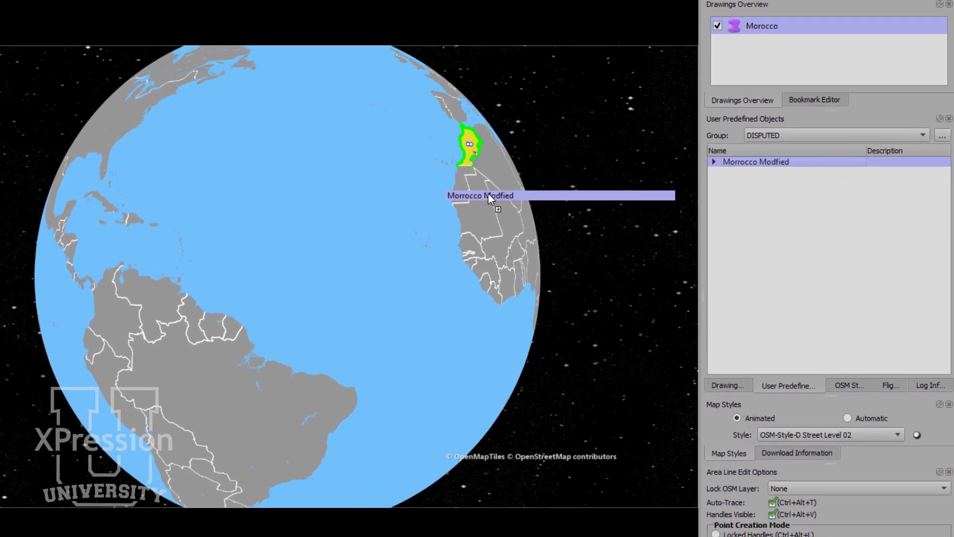
left_click_drag(487, 207, 226, 384)
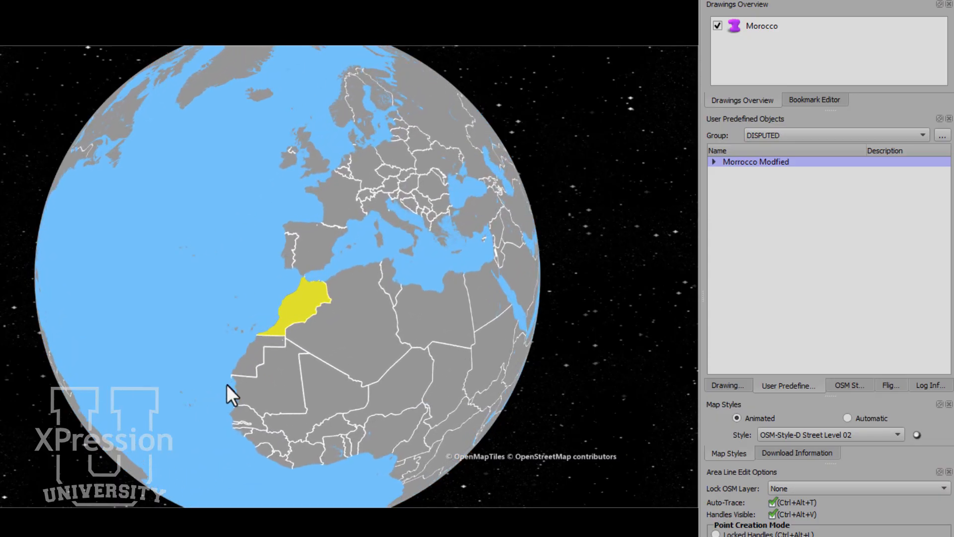
left_click(297, 305)
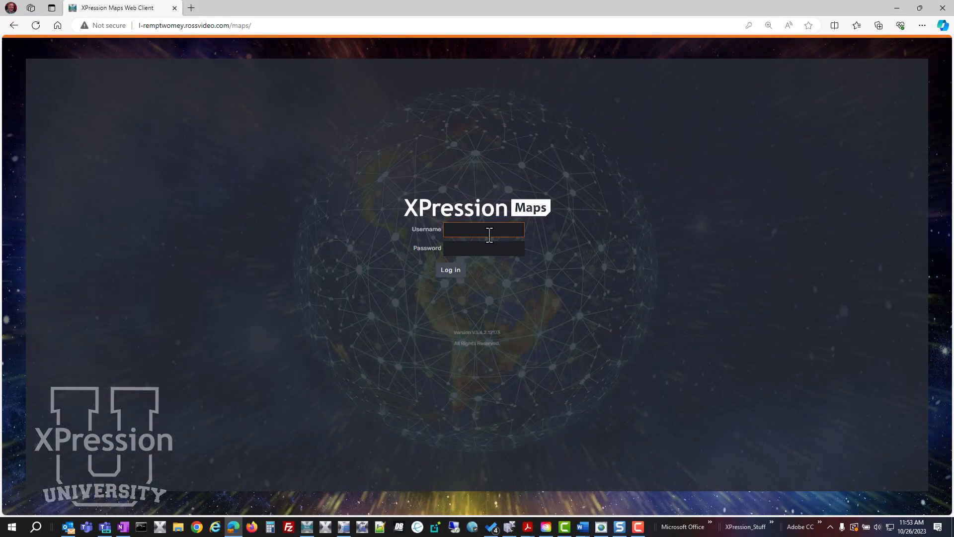
- Log in to the XPression Maps Web Client with the stored username and password, and open the New York City (Morning) template from Morning News
left_click(488, 232)
left_click(490, 260)
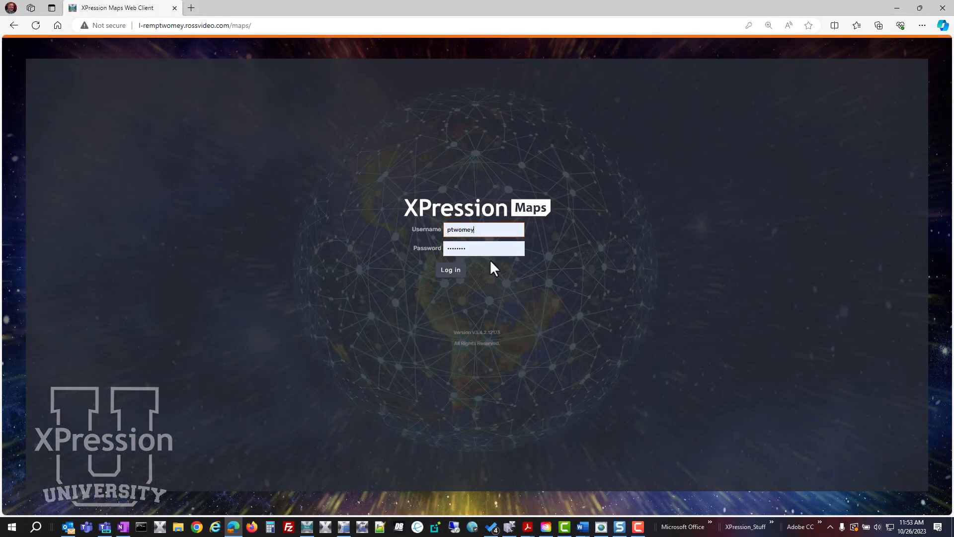
left_click(452, 272)
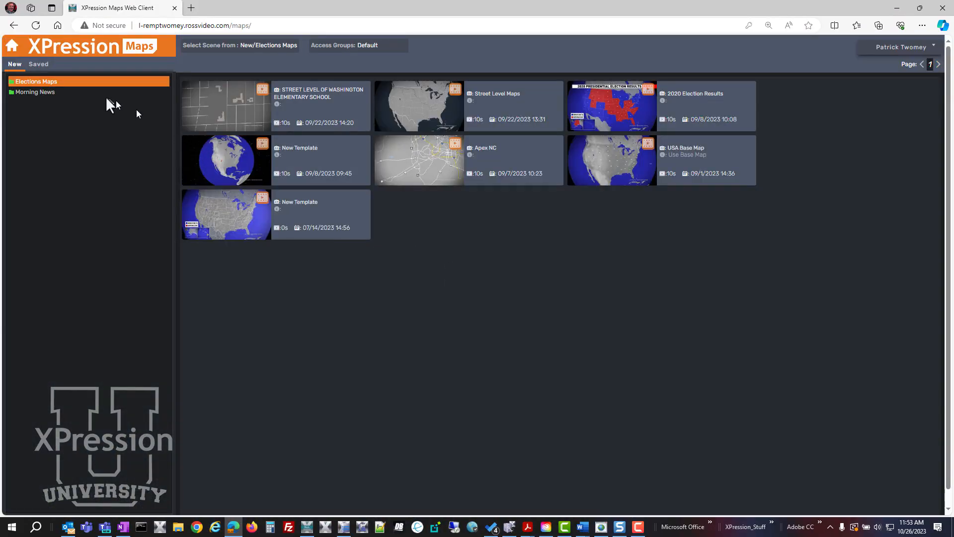
left_click(50, 94)
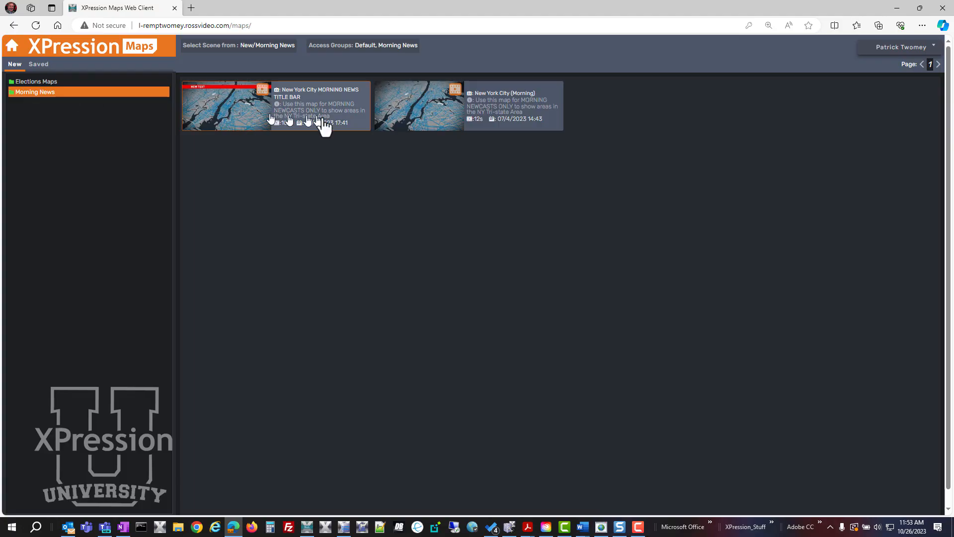
left_click(411, 113)
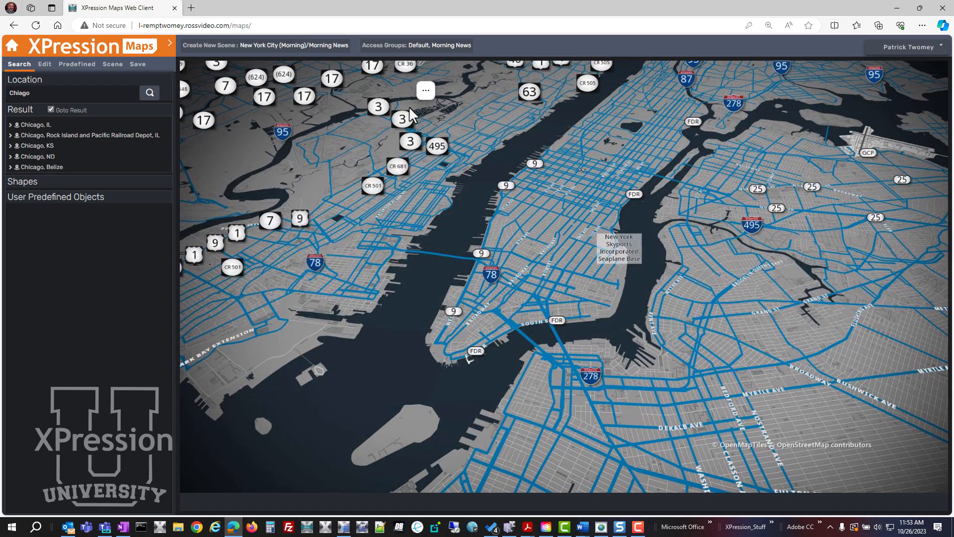
- Search the locations for "morrocco" and add the user predefined object described as "Modified Morrocco Shape" to the map
left_click(36, 93)
left_click_drag(35, 93, 1, 97)
type("morrocc")
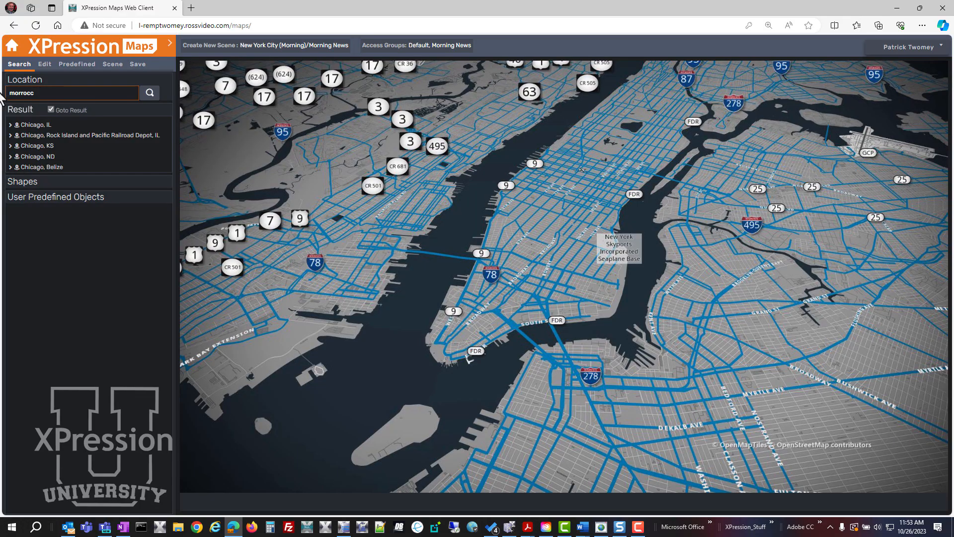
type("o")
key("Return")
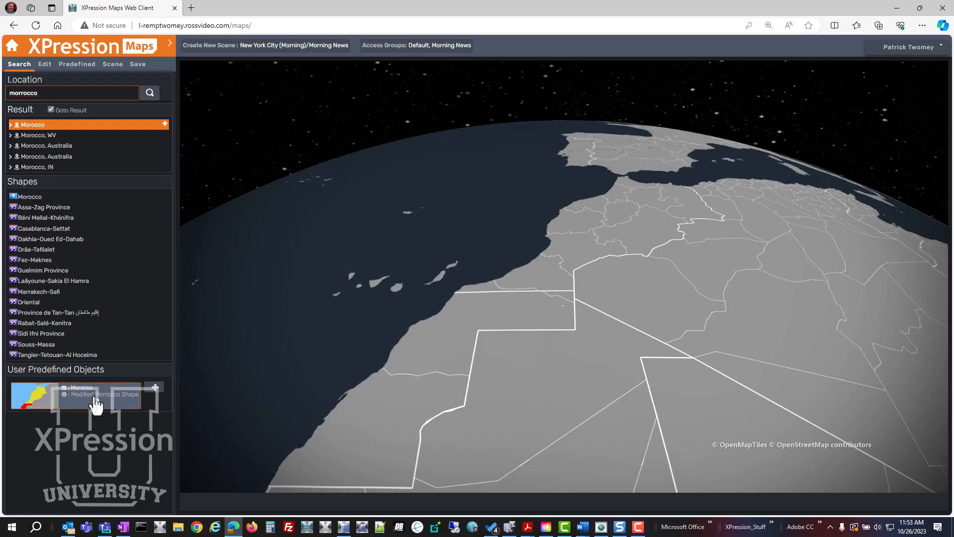
left_click(153, 388)
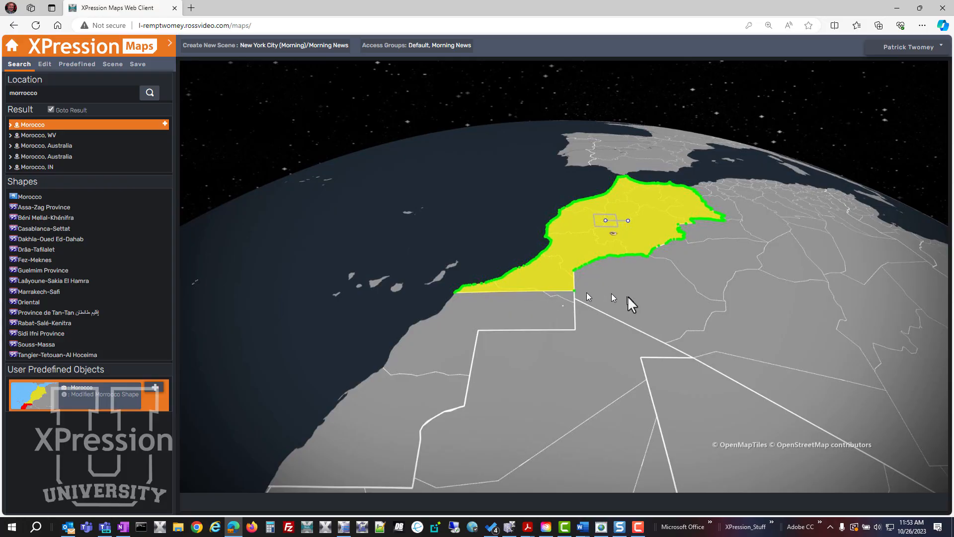
left_click_drag(601, 335, 526, 395)
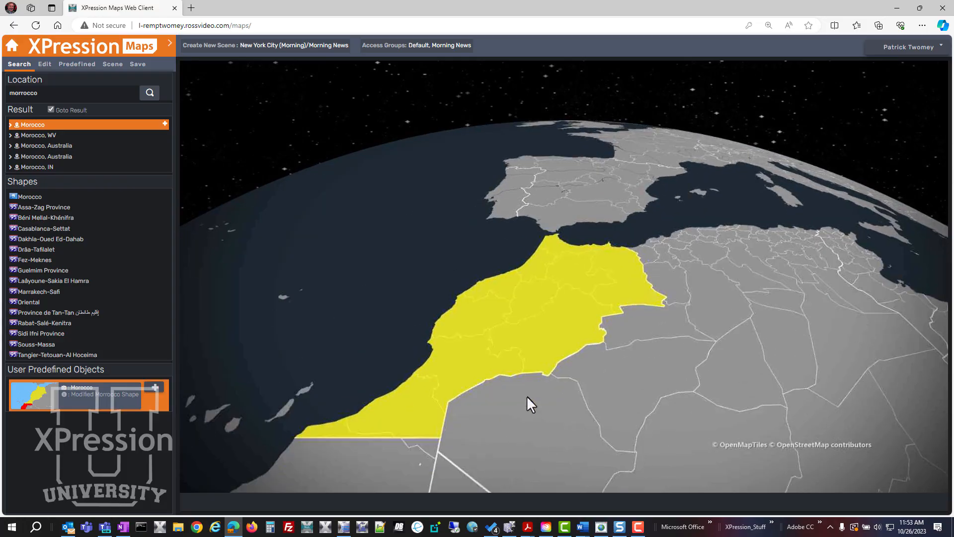